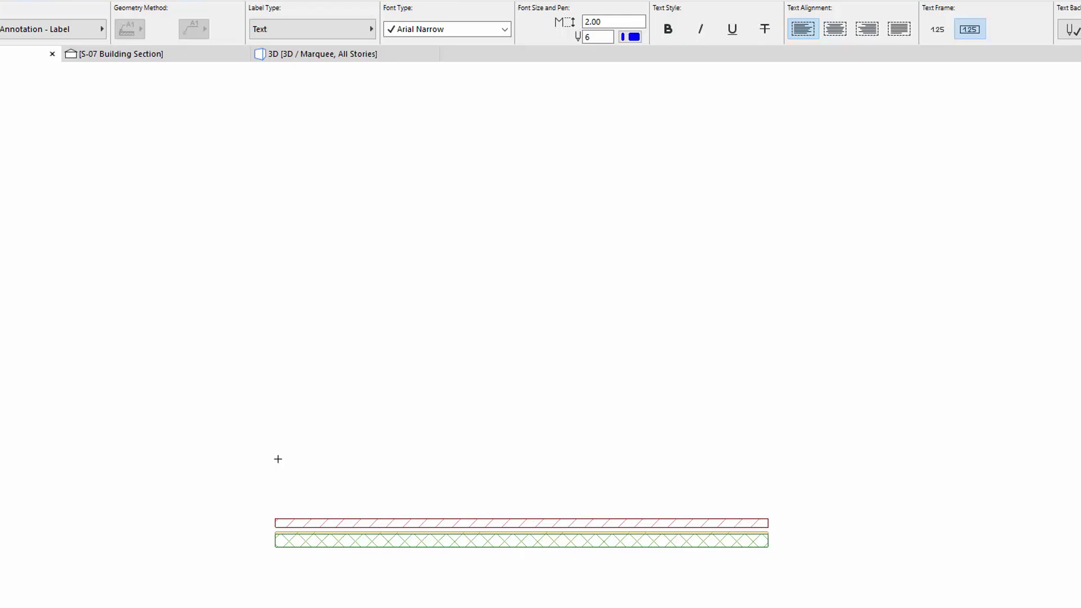
- Switch the Label type to Skin List Label 21 and place a W-13 label on the composite wall
left_click(306, 34)
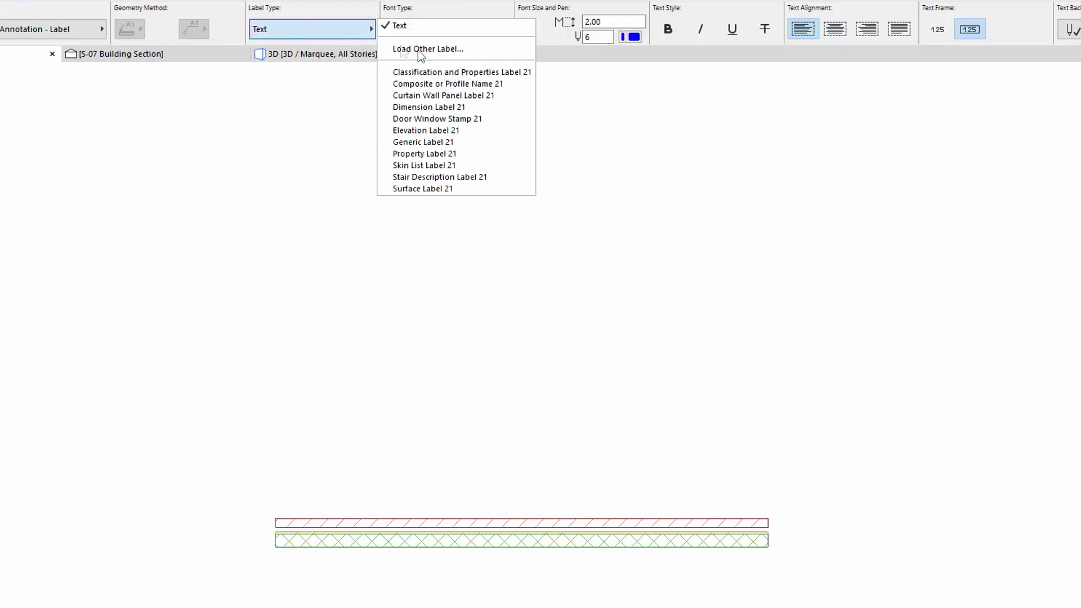
left_click(470, 169)
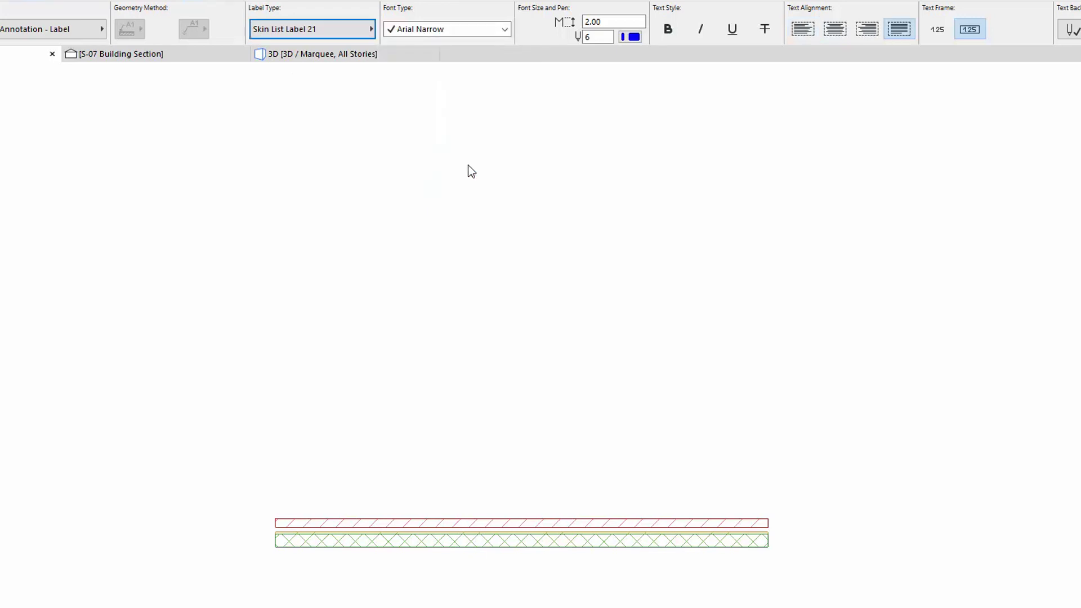
left_click(361, 519)
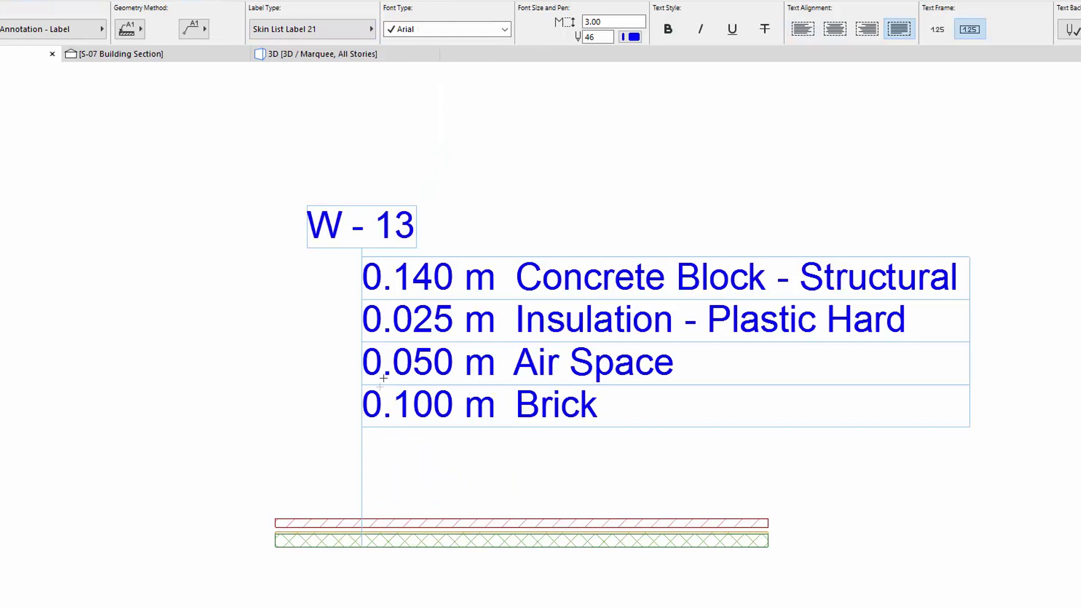
- Set the placed label's Show Units custom setting to mm
double_click(414, 279)
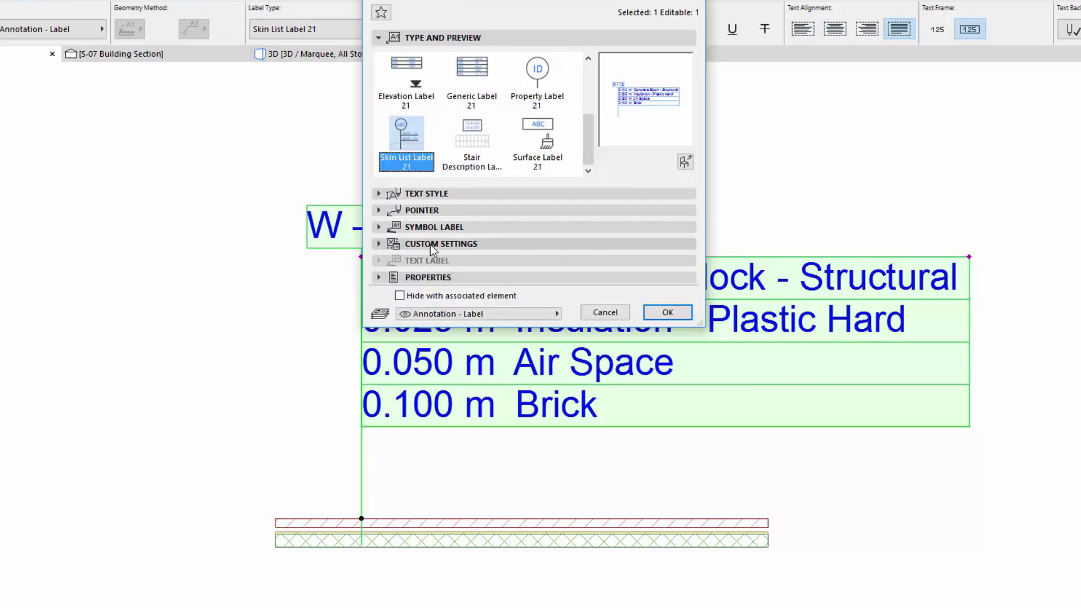
left_click(429, 245)
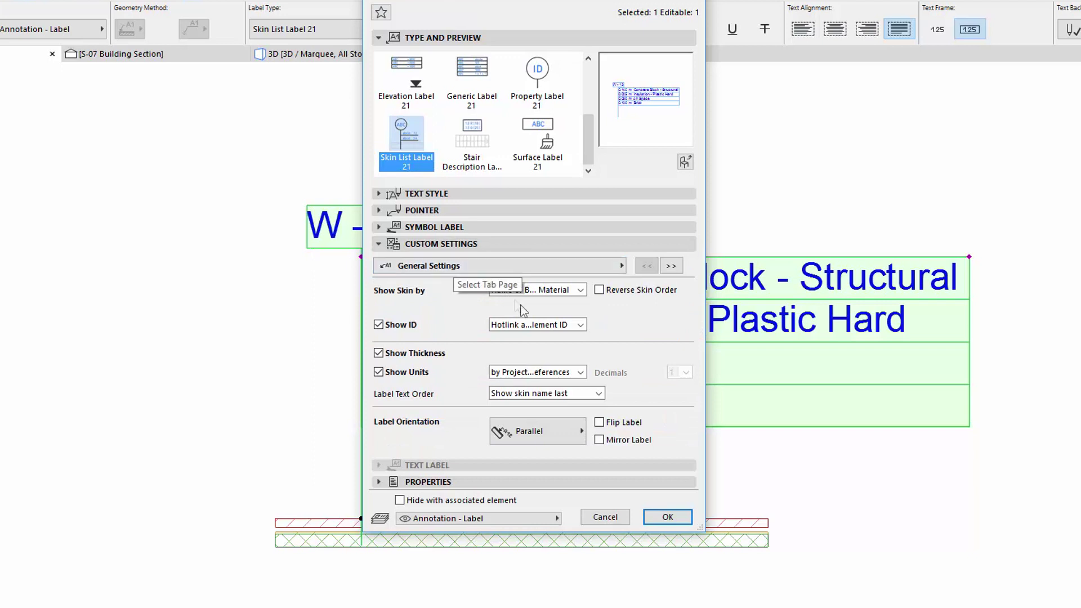
left_click(581, 373)
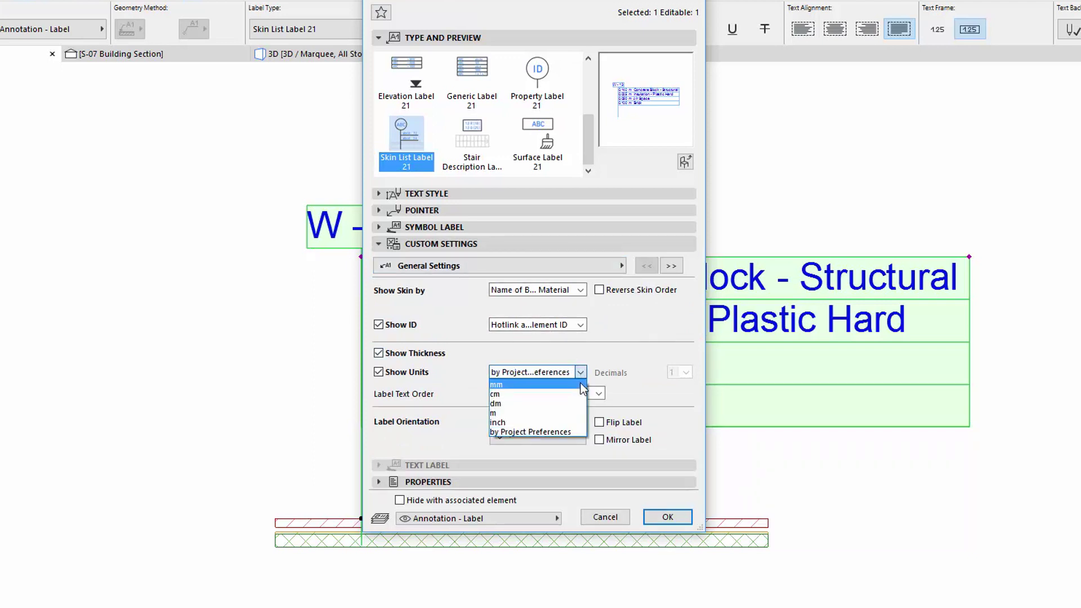
left_click(581, 386)
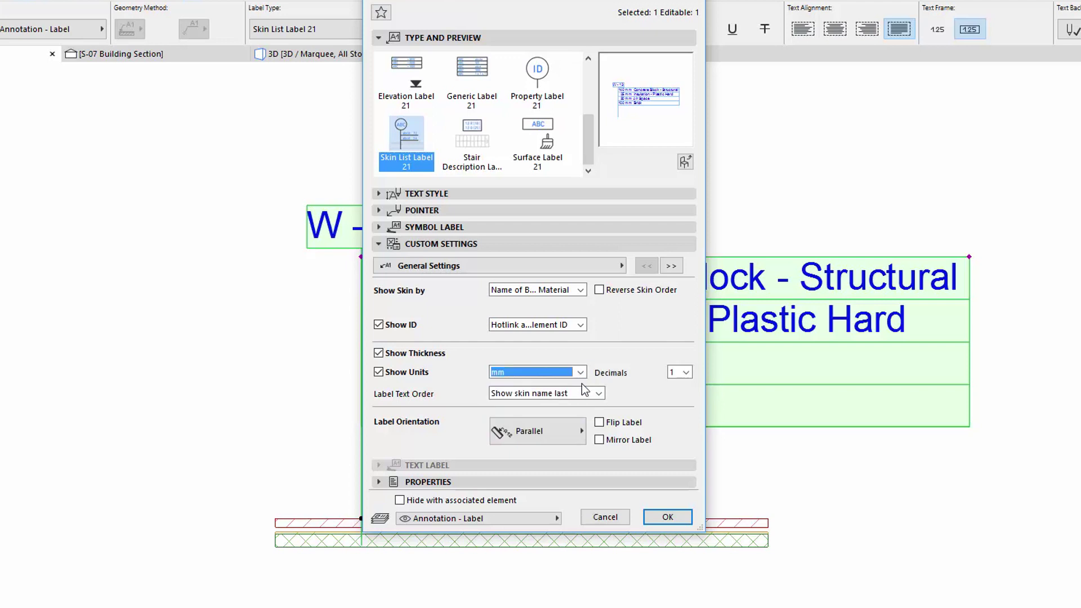
left_click(678, 516)
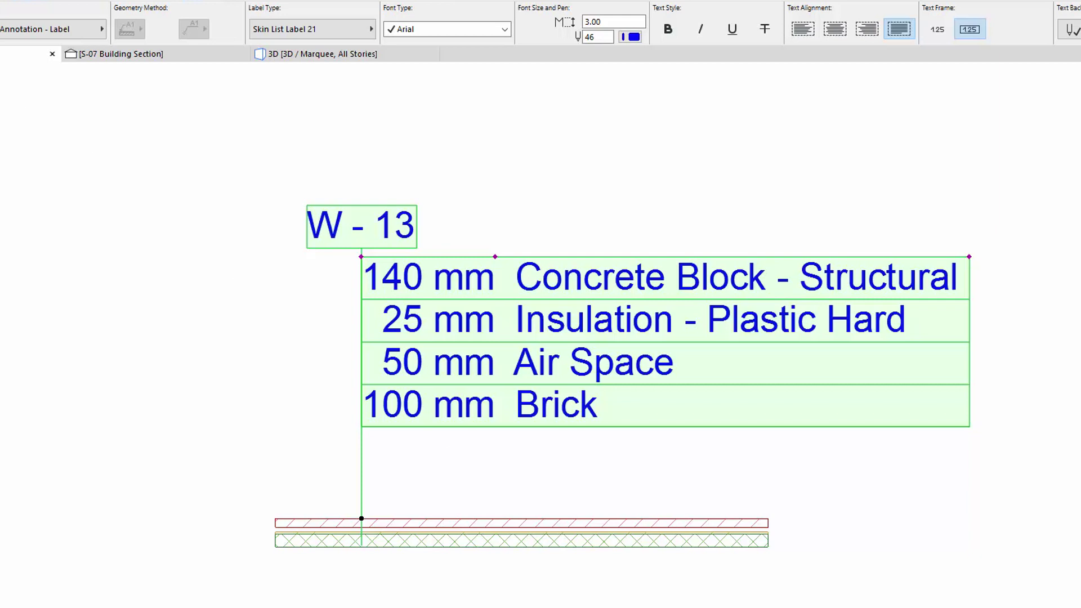
- Set Label Text Alignment to Align to left on the Label Geometry page
key("ctrl+t")
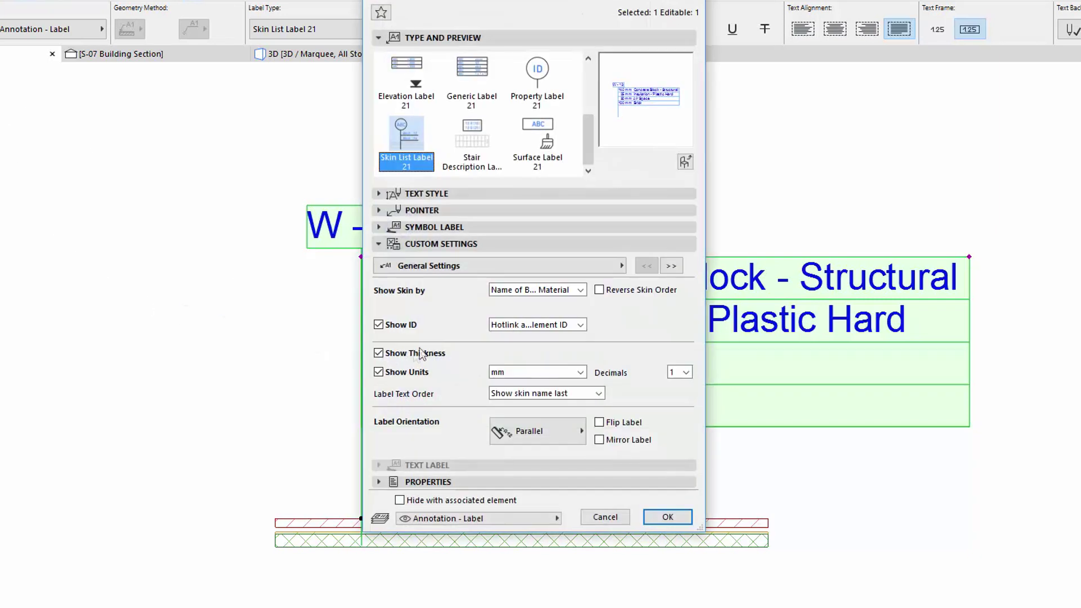
left_click(670, 269)
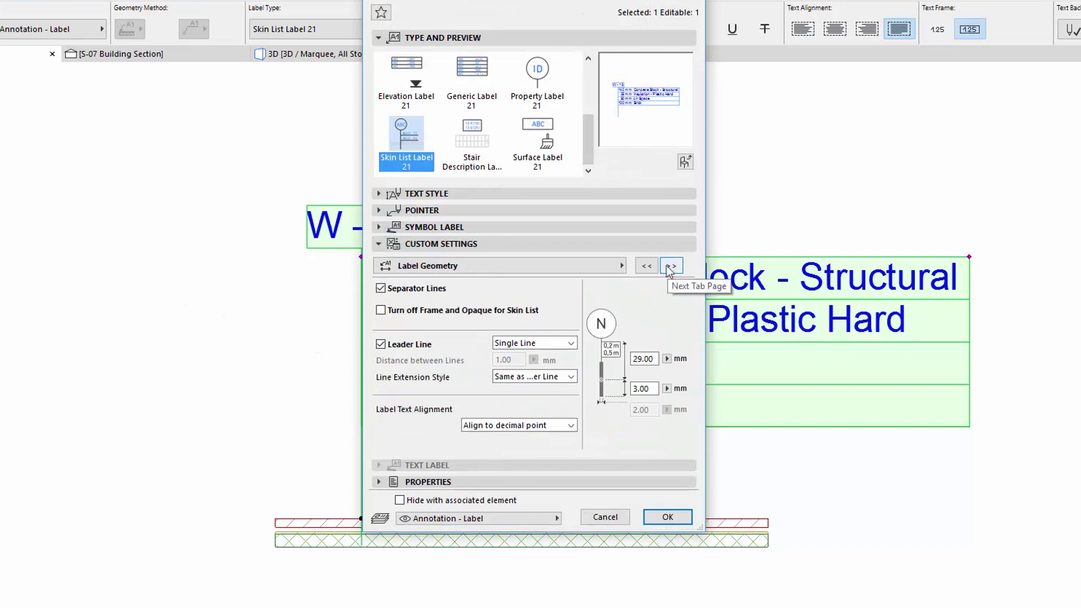
left_click(570, 425)
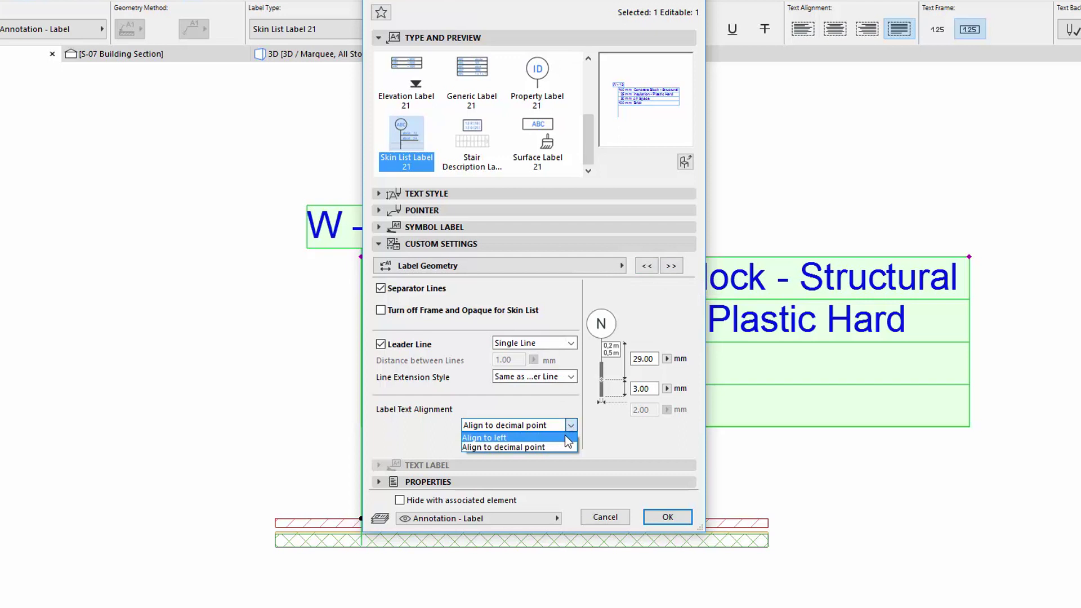
left_click(498, 437)
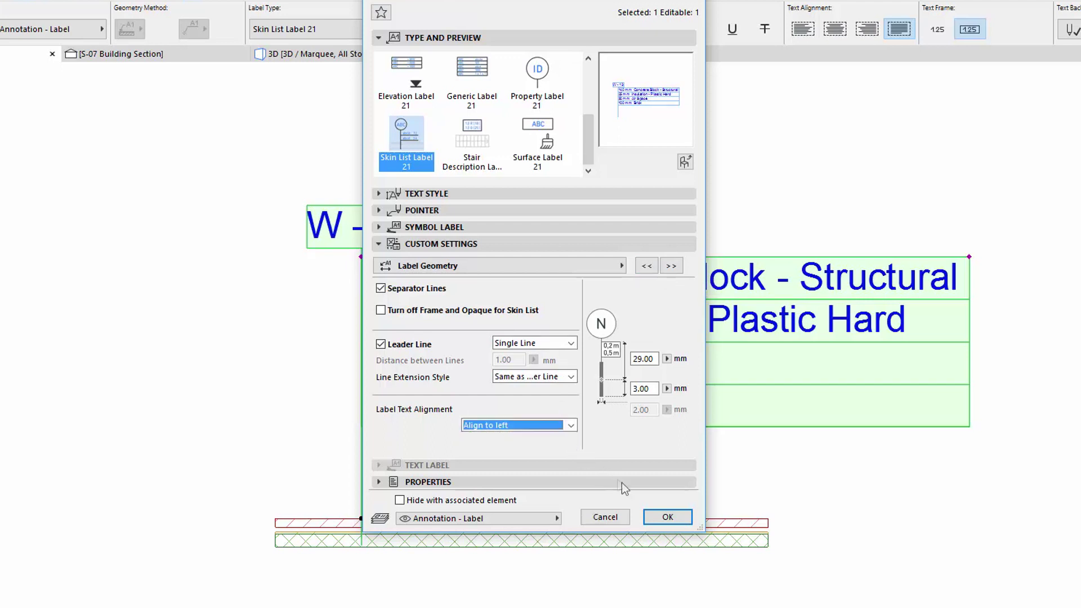
left_click(667, 517)
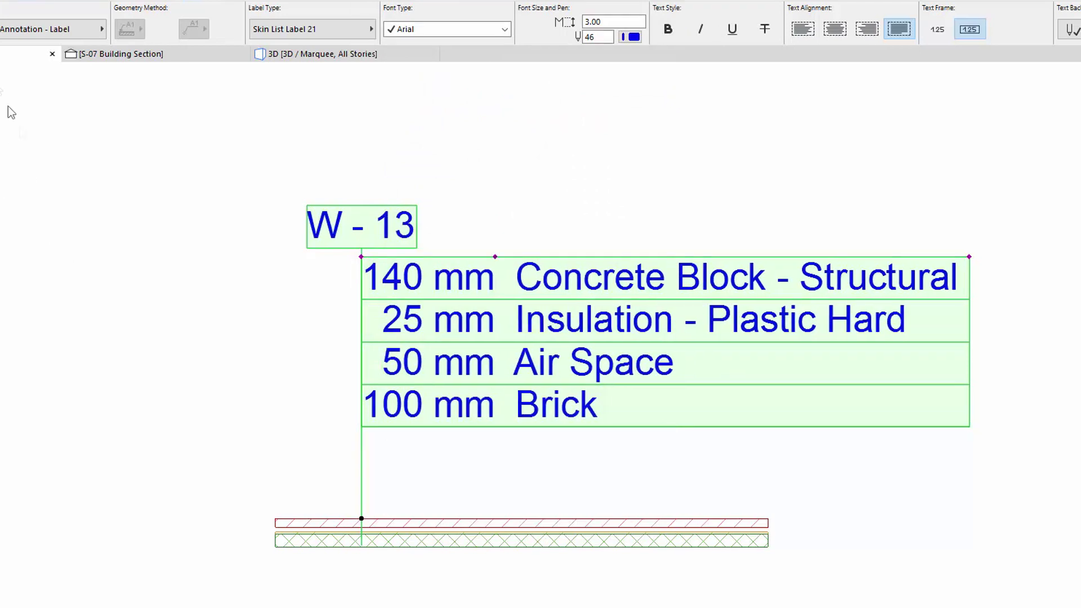
- Set Label Text Order to Show skin name first in General Settings
key("ctrl+t")
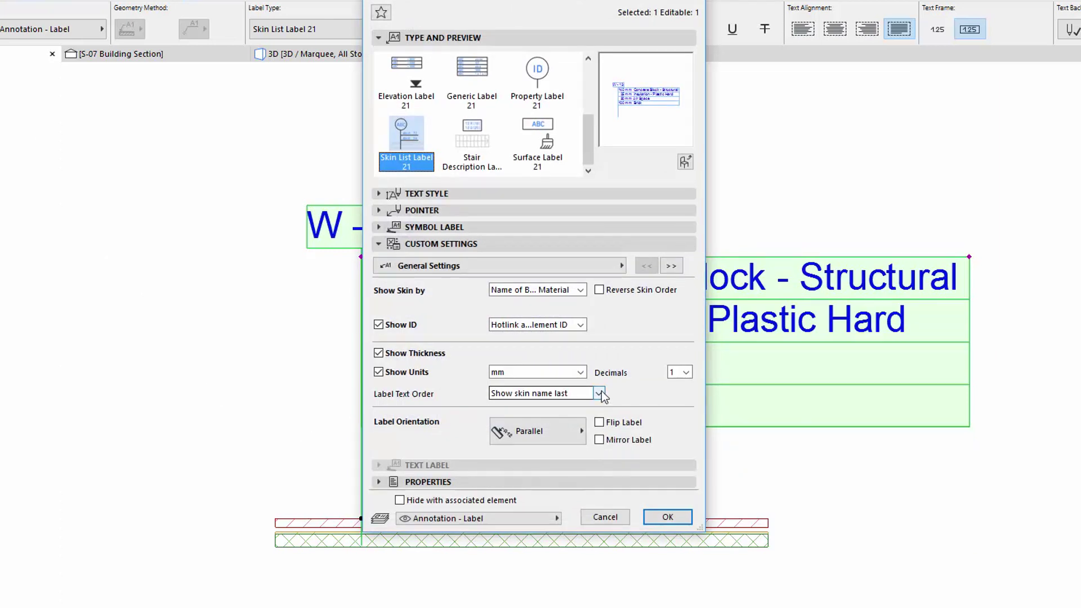
left_click(602, 391)
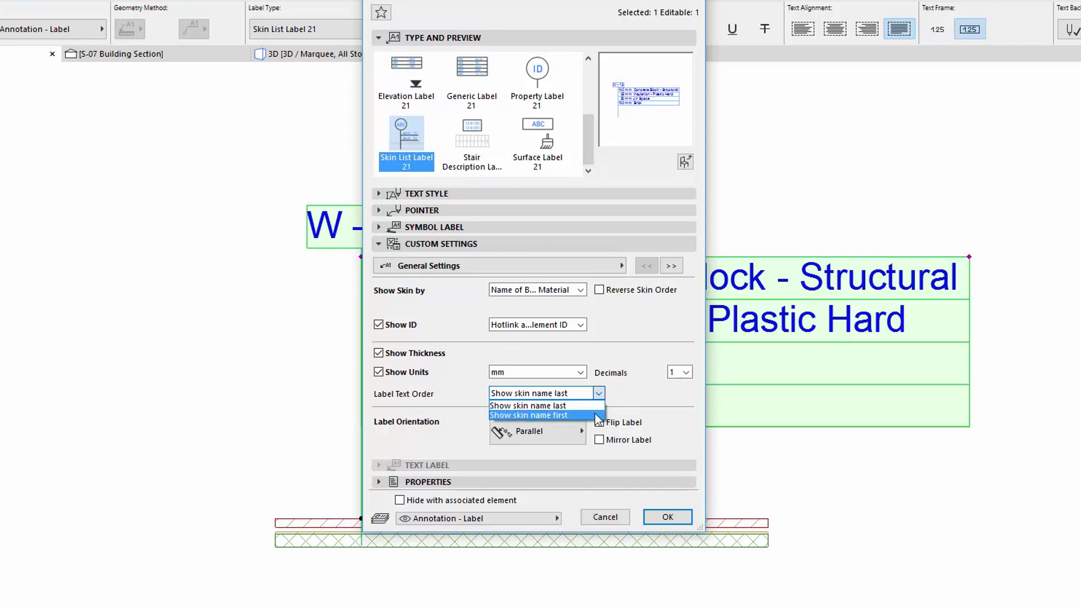
left_click(595, 414)
left_click(673, 523)
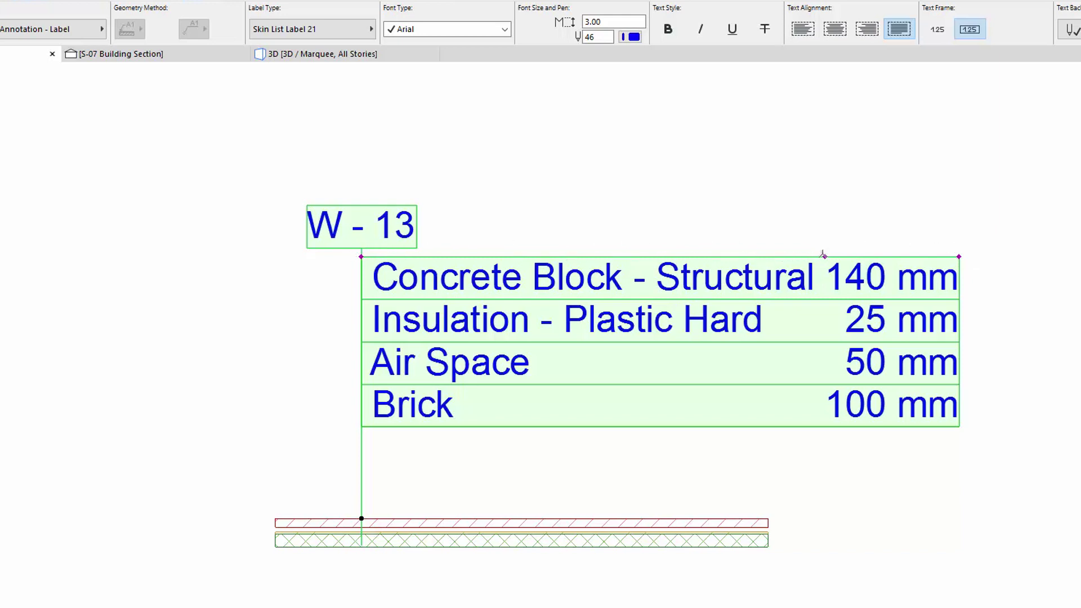
- Narrow the skin list's text distance so the mm thicknesses fit at its right edge
left_click(824, 253)
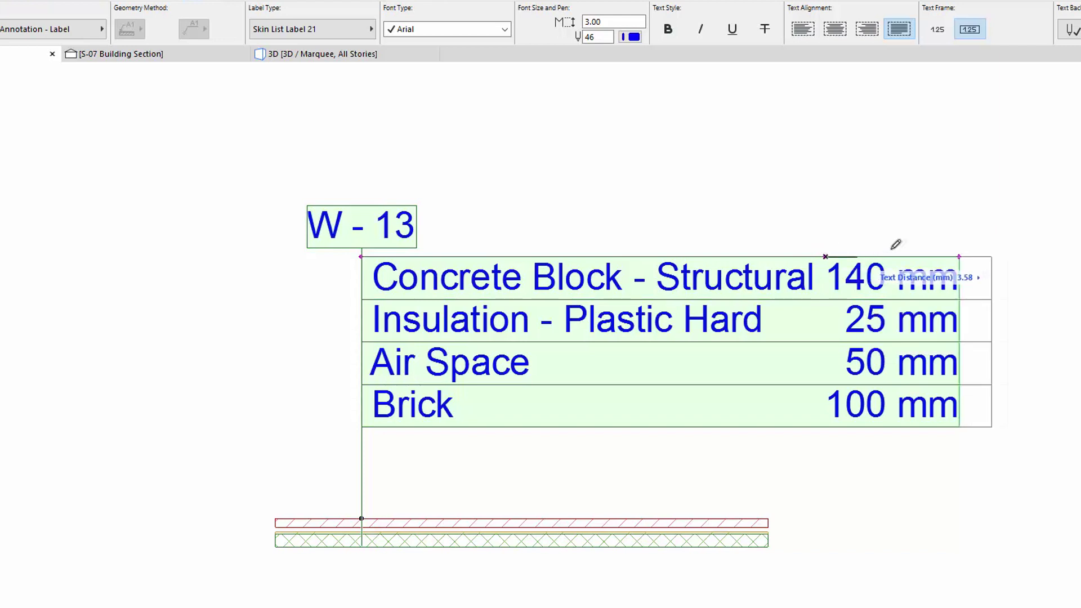
left_click(971, 248)
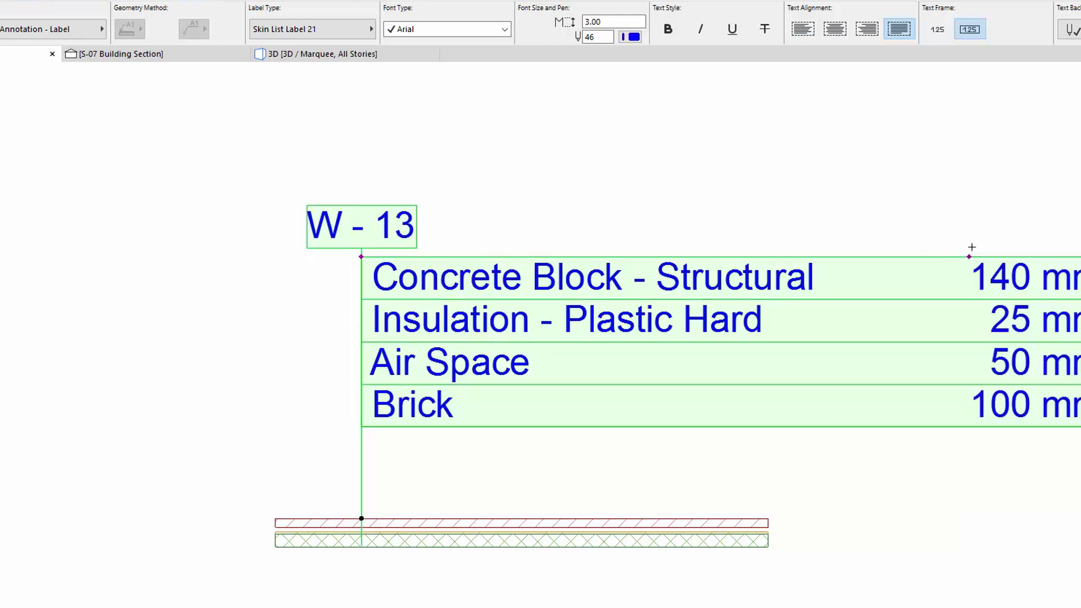
left_click(971, 253)
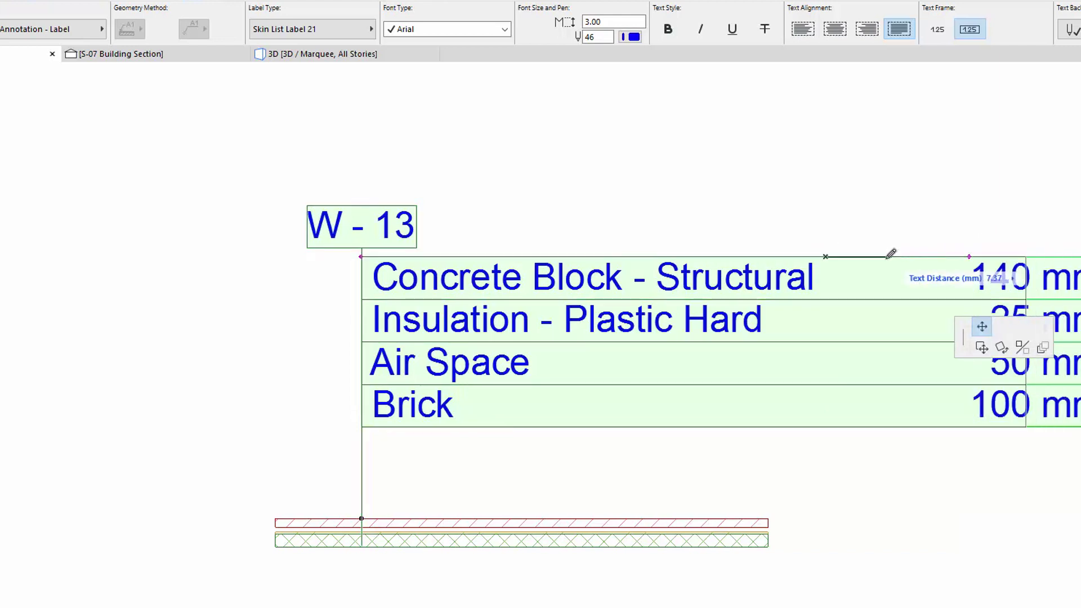
left_click(890, 253)
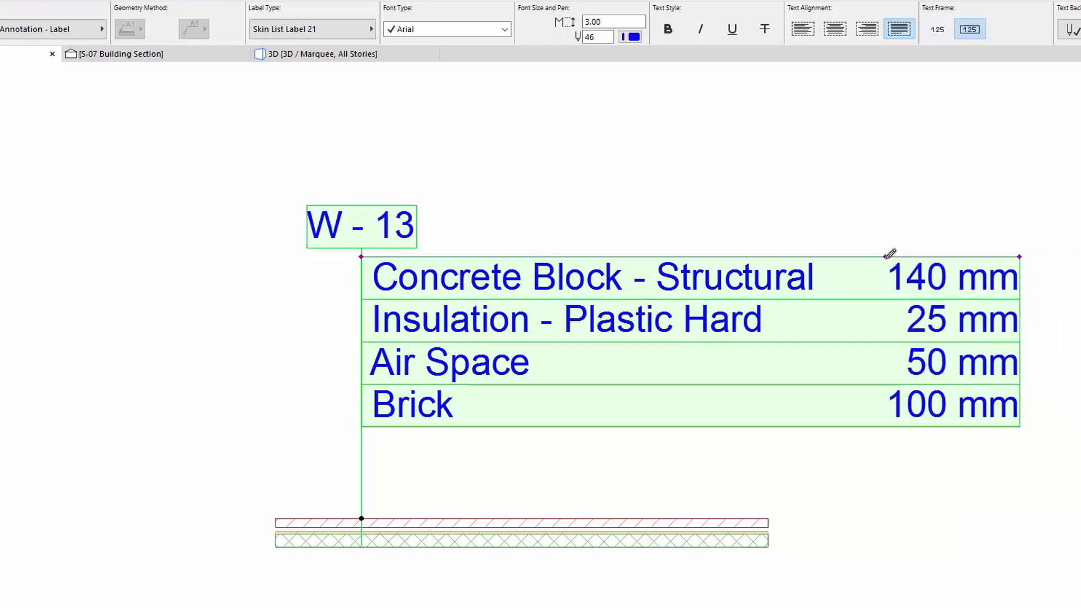
left_click(1020, 255)
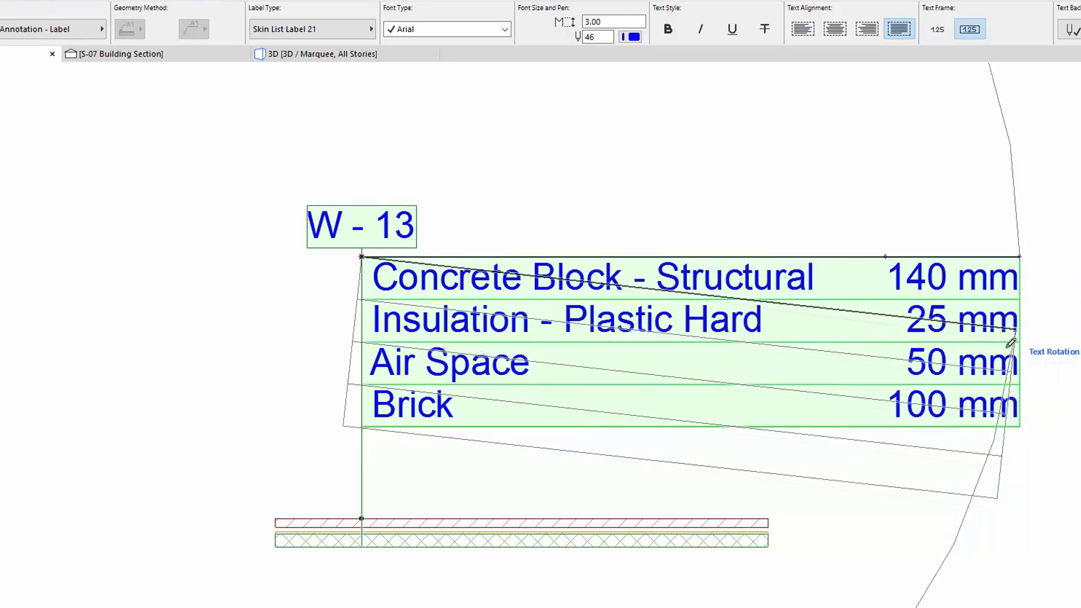
left_click(978, 98)
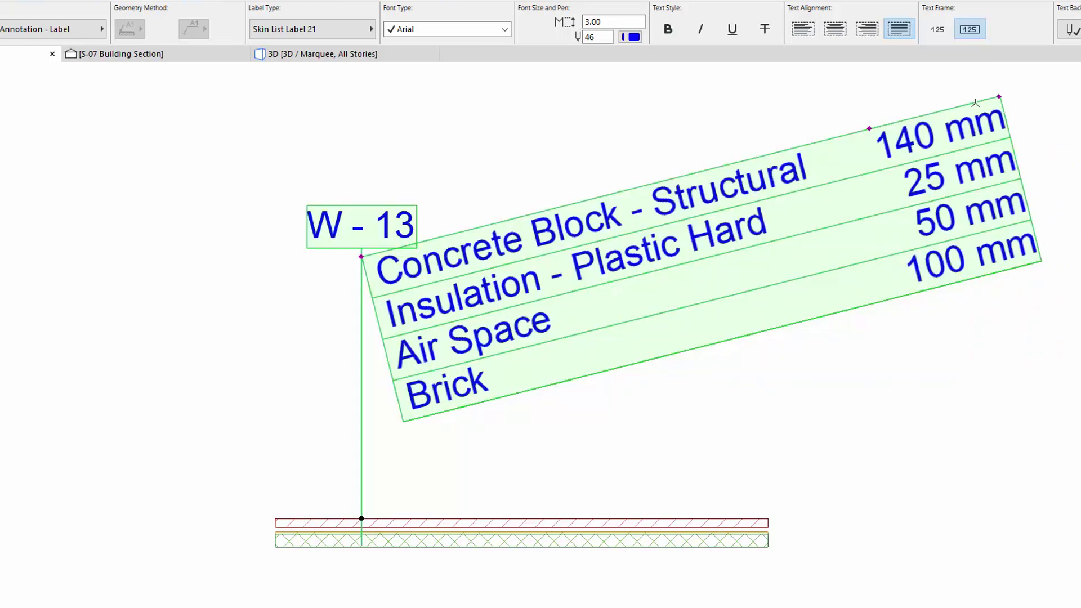
left_click(1001, 95)
left_click(1066, 167)
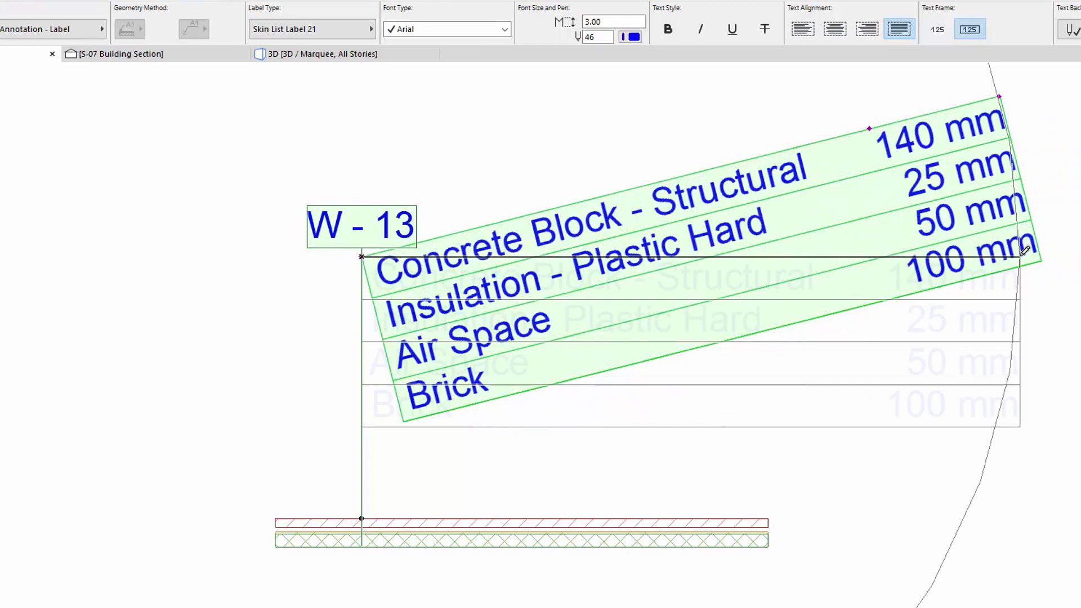
left_click(790, 258)
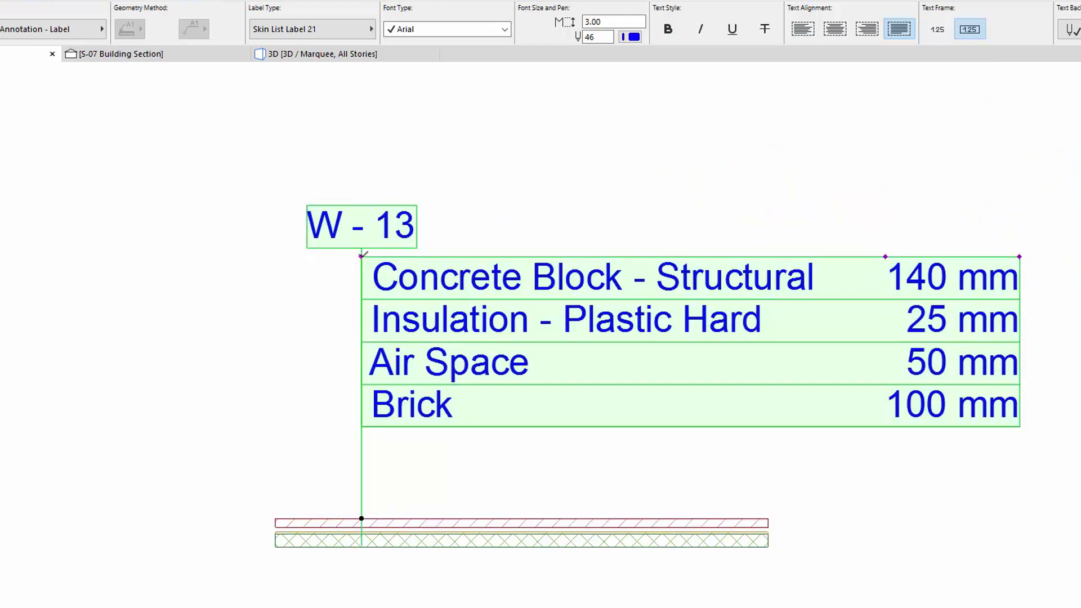
- Reduce the List Text Top Distance so the head and list sit lower
left_click(362, 254)
left_click(435, 282)
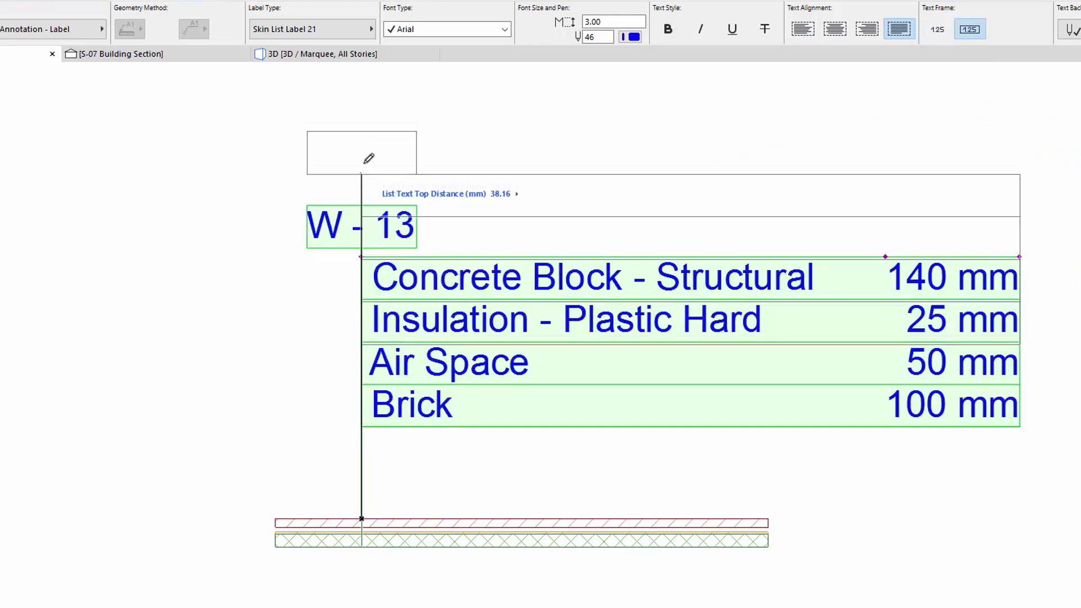
left_click(366, 162)
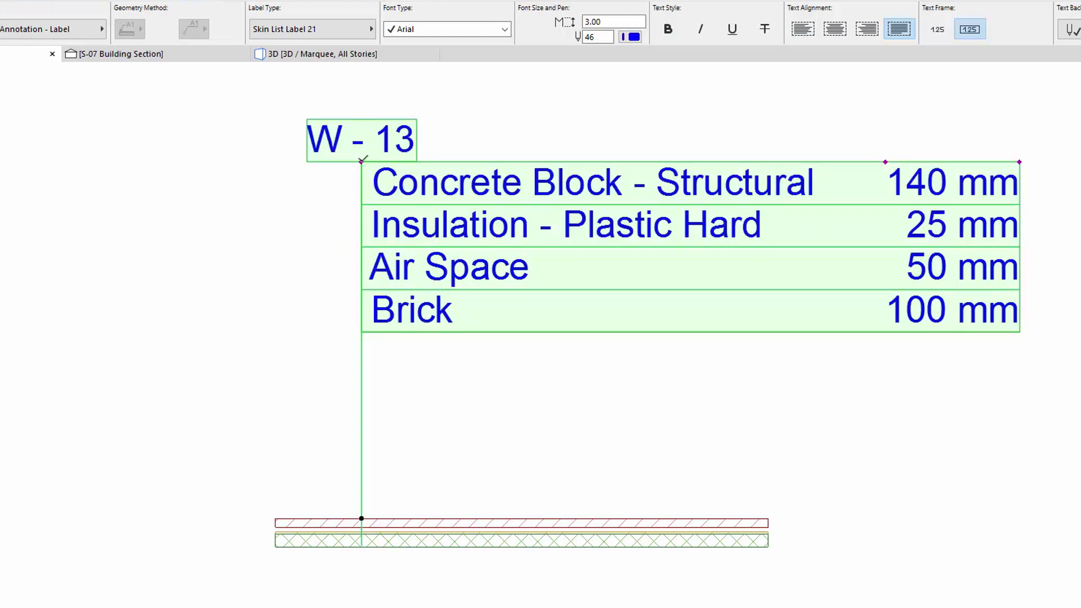
left_click(363, 161)
left_click(427, 246)
left_click(362, 268)
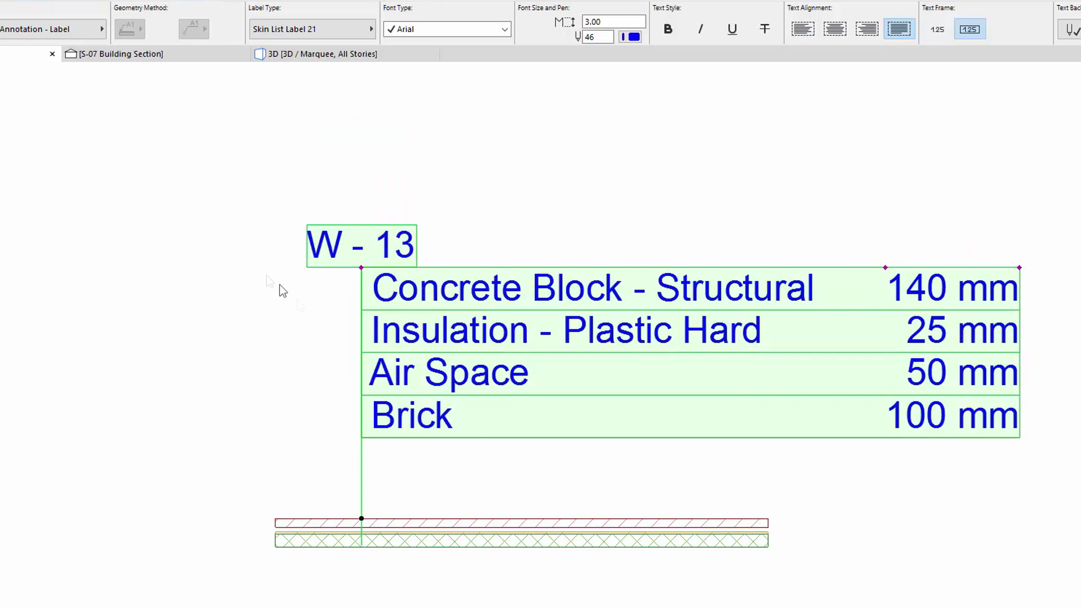
- Uncheck Link Head to Label Text on the Label Head Style page
key("ctrl+t")
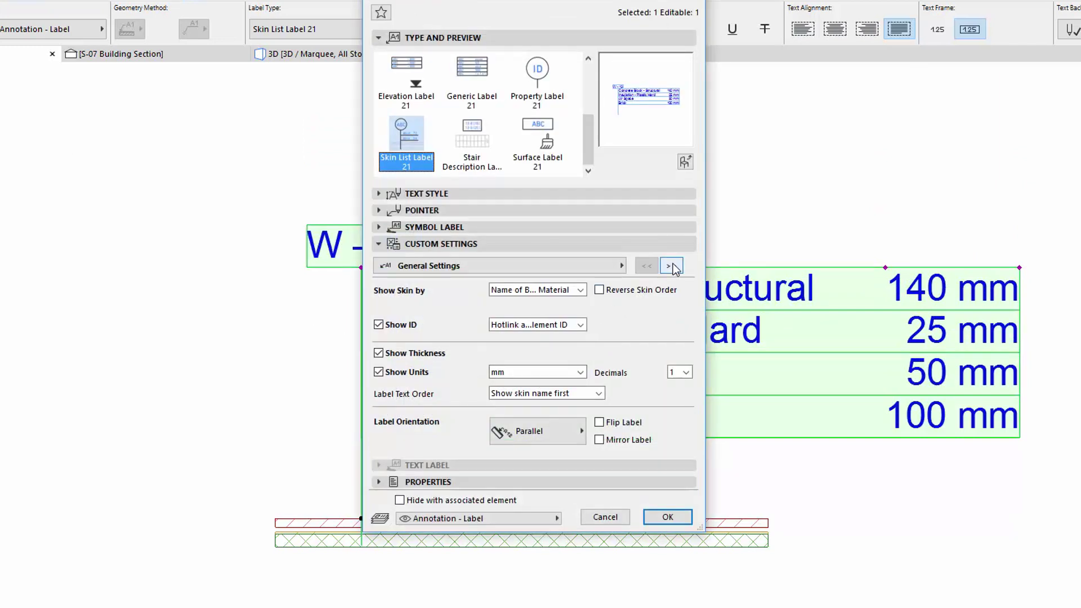
left_click(671, 266)
left_click(671, 265)
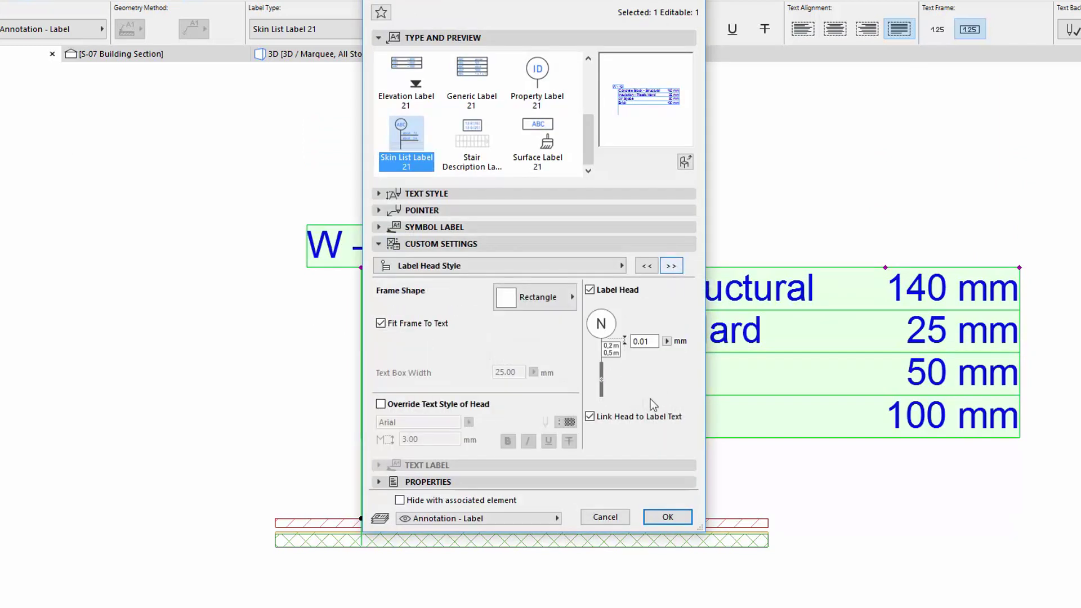
left_click(590, 418)
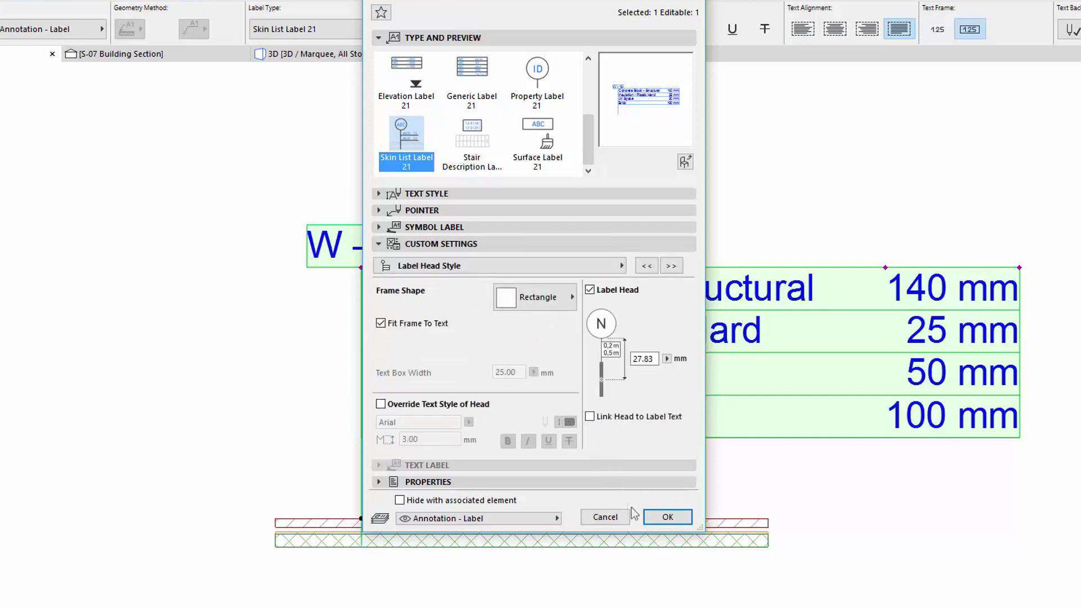
left_click(668, 517)
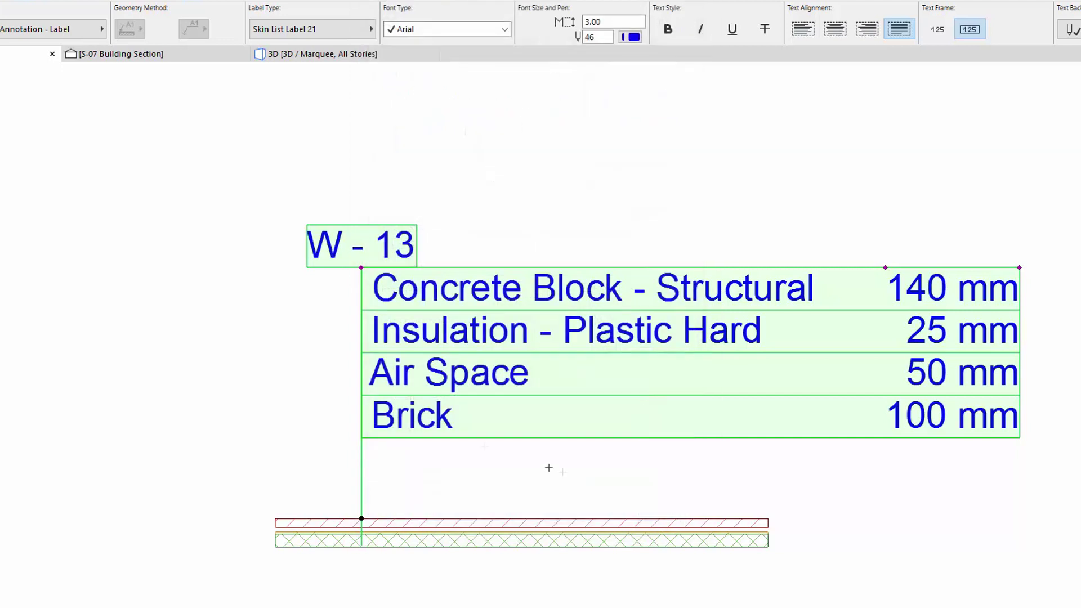
- Drag the skin list below the W-13 head along the leader, then deselect the label
left_click(361, 267)
left_click(361, 211)
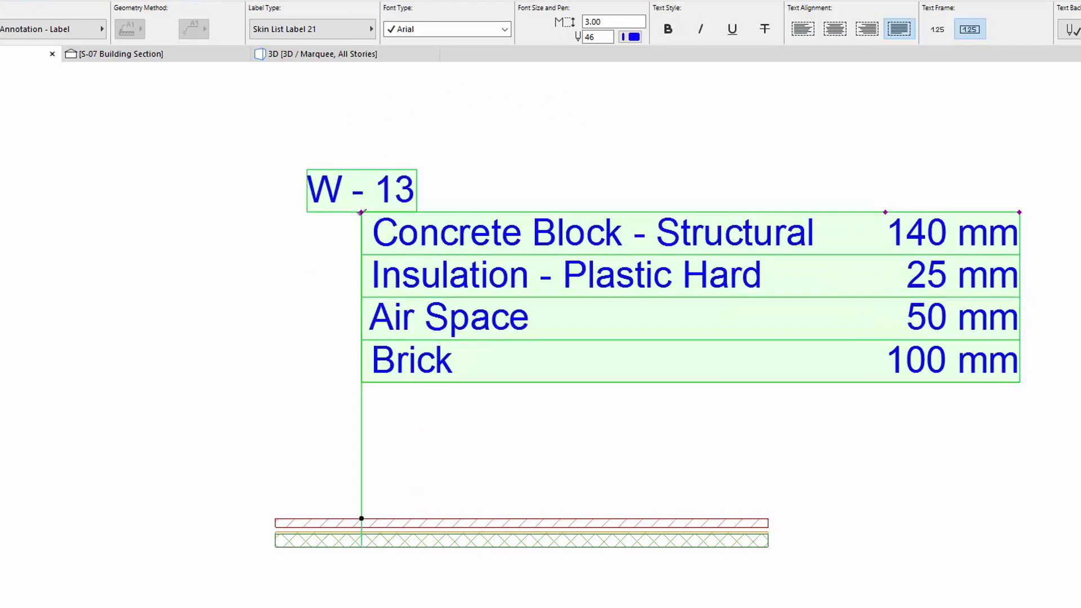
left_click(361, 212)
left_click(362, 288)
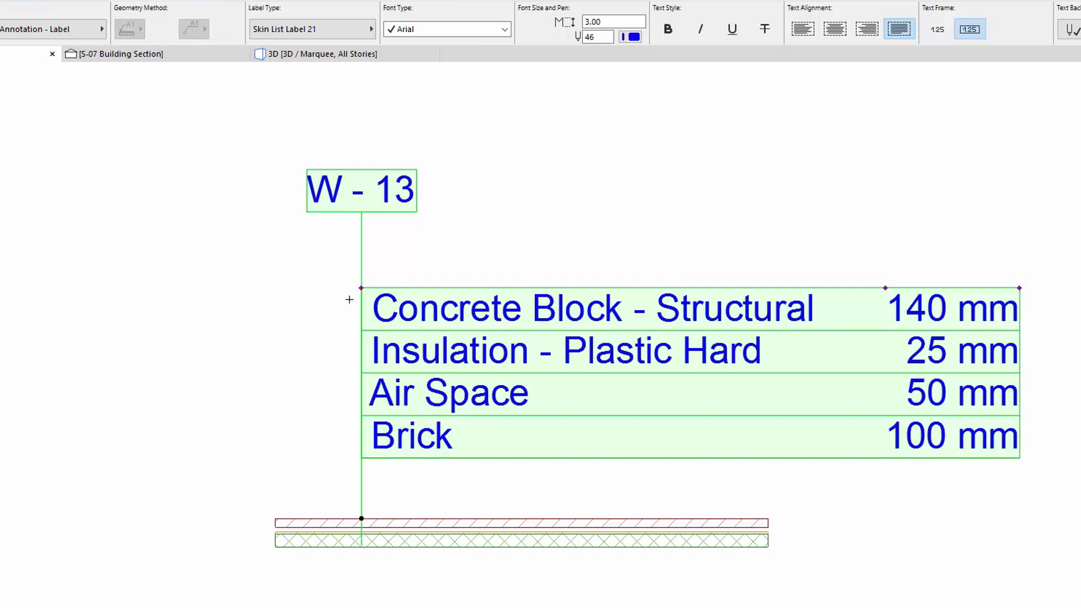
key("Escape")
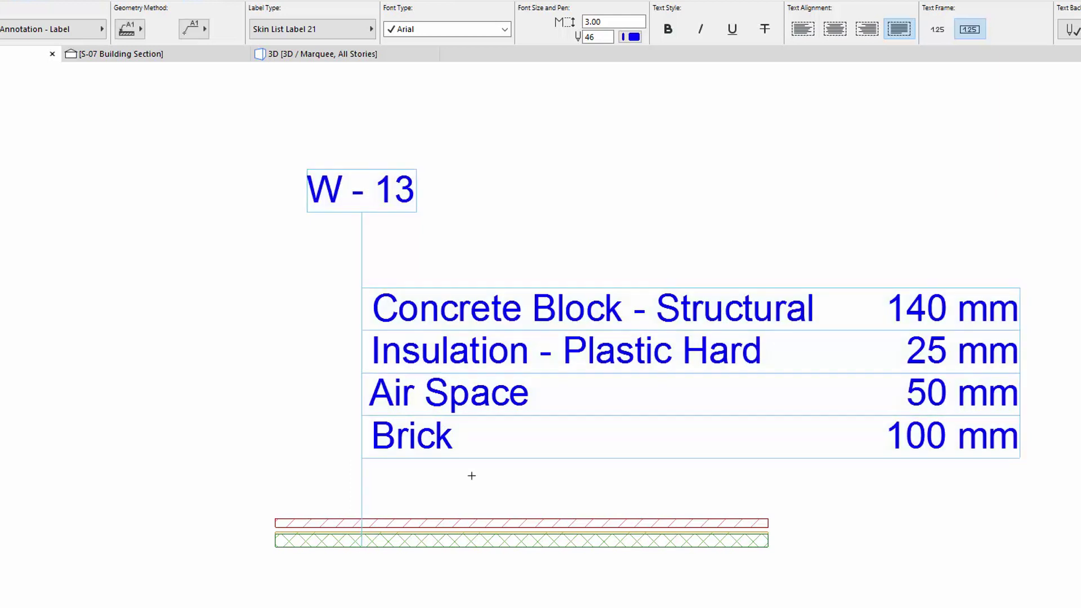